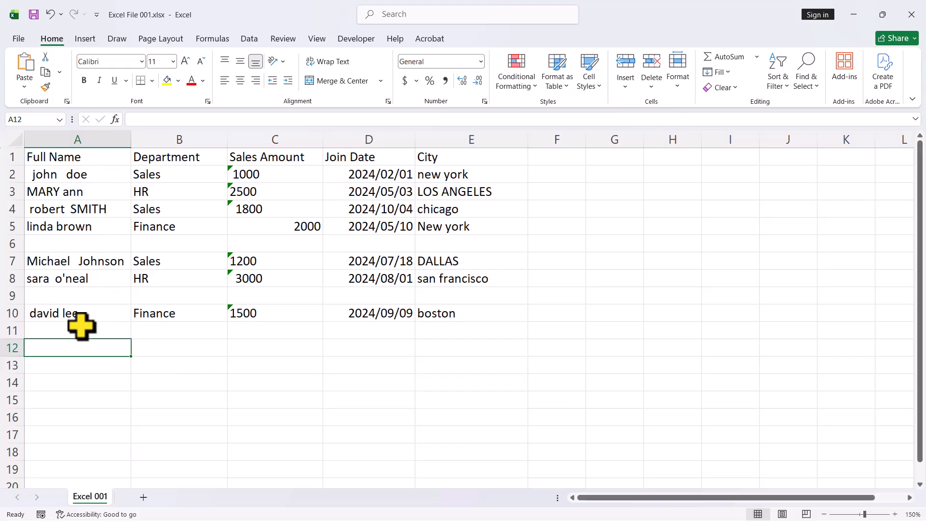
# Check the spacing and capitalization of the entries in the Full Name column.
pyautogui.click(86, 175)
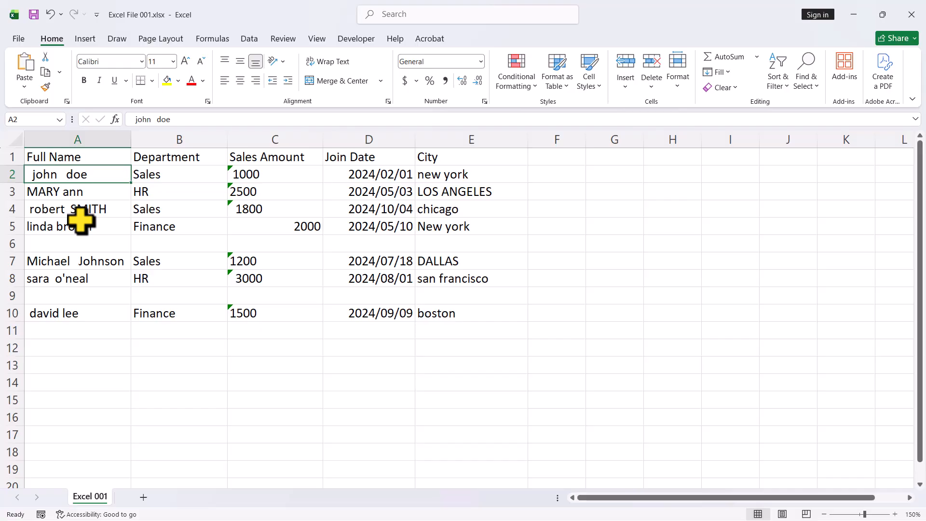
pyautogui.click(73, 260)
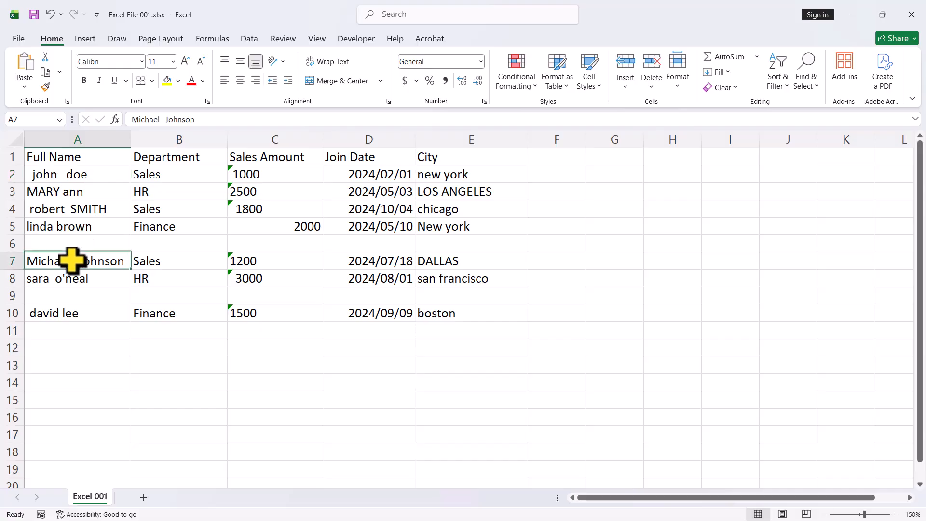
pyautogui.click(98, 209)
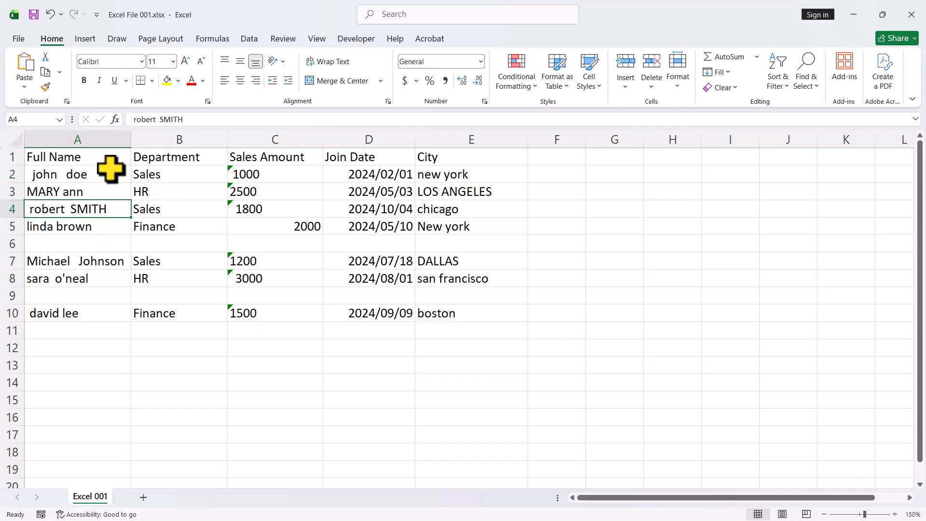
pyautogui.click(103, 188)
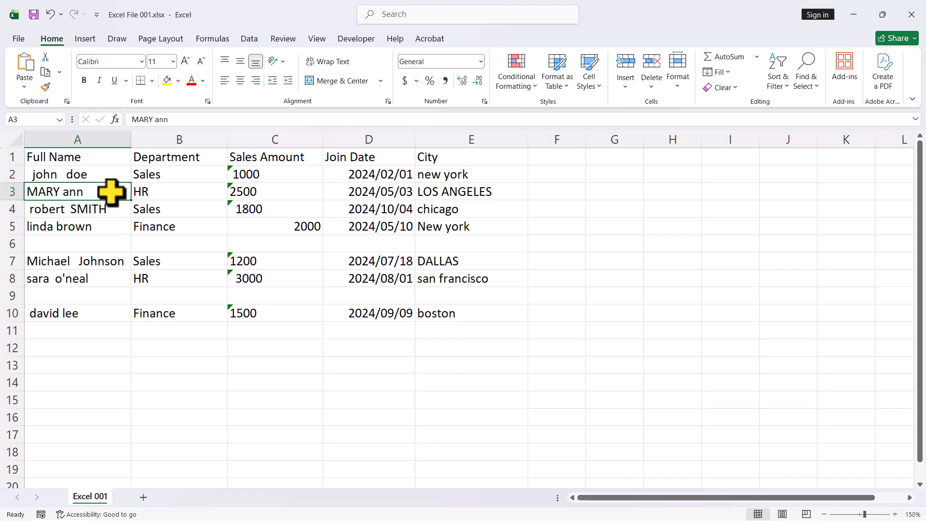
# Insert a new column before the Department column and give it the header "Clean Name".
pyautogui.click(150, 138)
pyautogui.hotkey('ctrl', 'shift', '+')
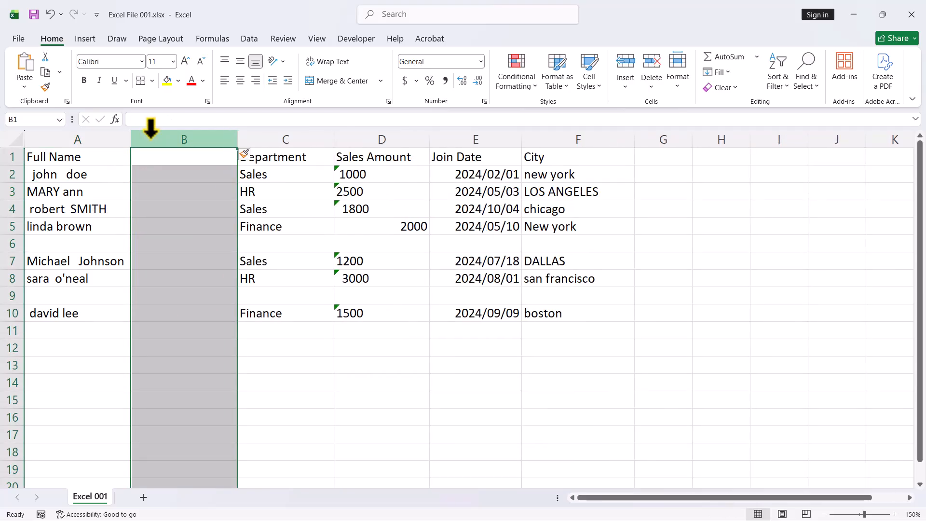
pyautogui.click(169, 156)
pyautogui.write('C')
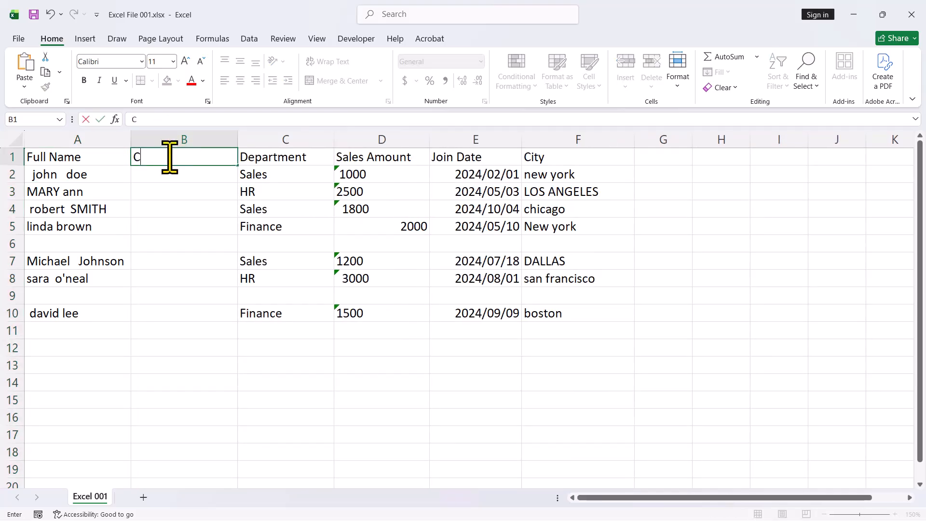
pyautogui.write('lean Name')
pyautogui.press('Return')
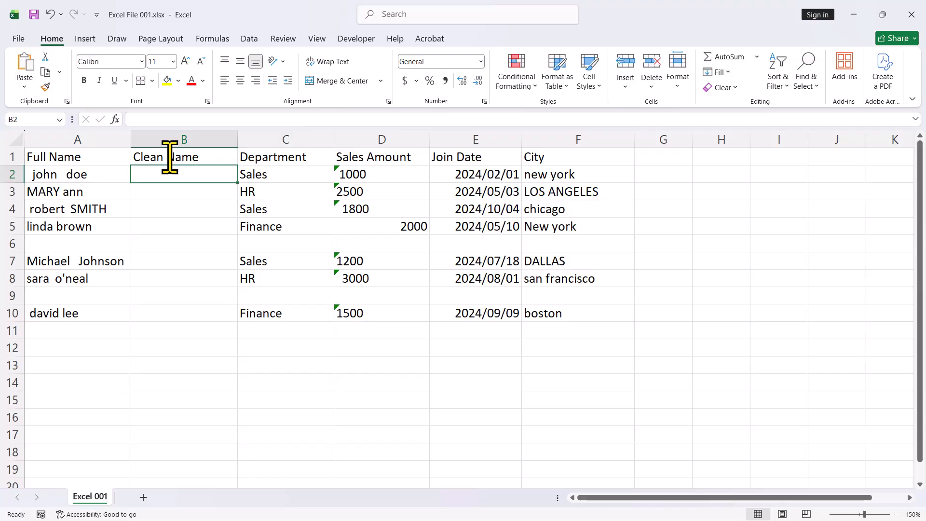
# Enter the formula =TRIM(A2) in cell B2 to remove extra spaces from the first full name.
pyautogui.doubleClick(176, 174)
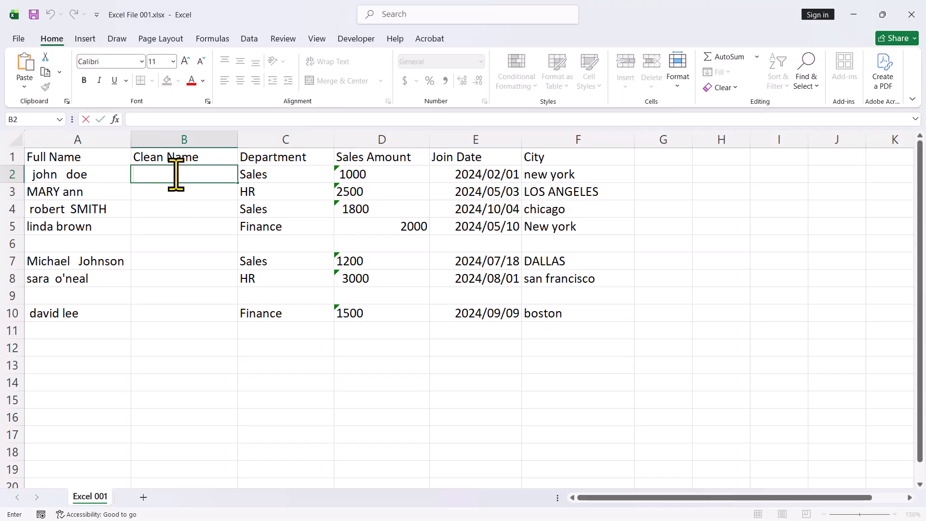
pyautogui.write('=')
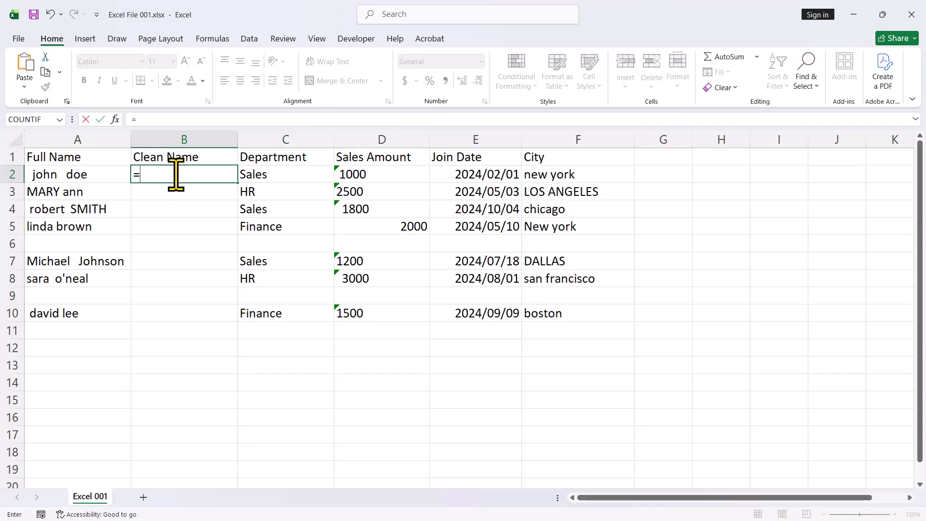
pyautogui.write('trim')
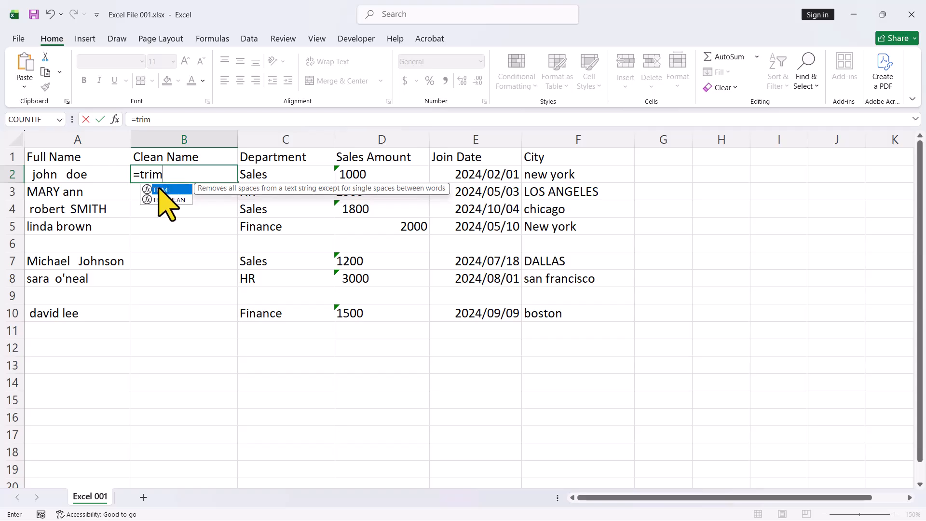
pyautogui.doubleClick(170, 190)
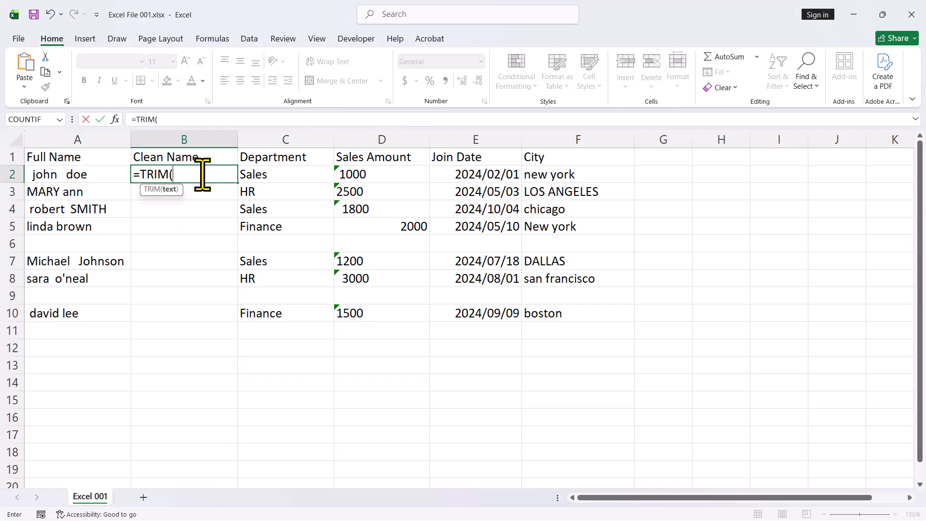
pyautogui.click(79, 174)
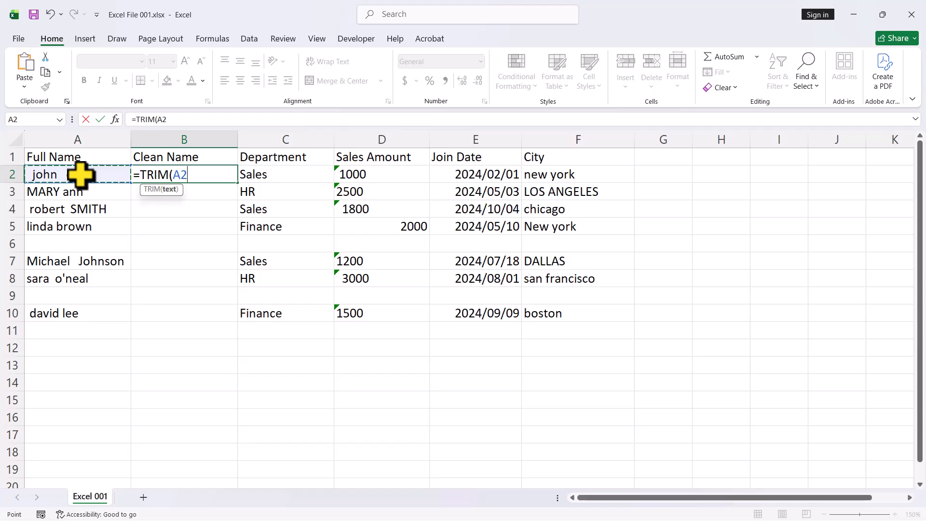
pyautogui.write(')')
pyautogui.press('Return')
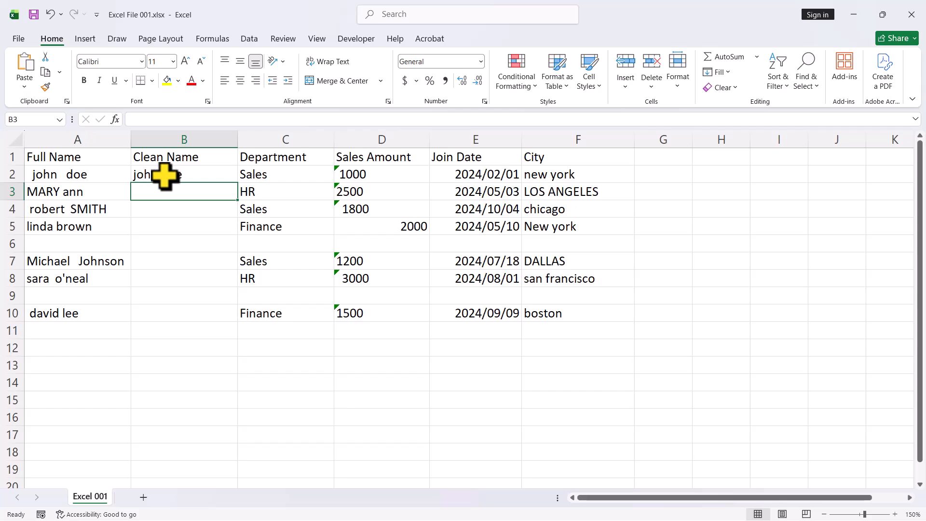
# Copy the TRIM formula from B2 down the Clean Name column through row 10.
pyautogui.click(199, 172)
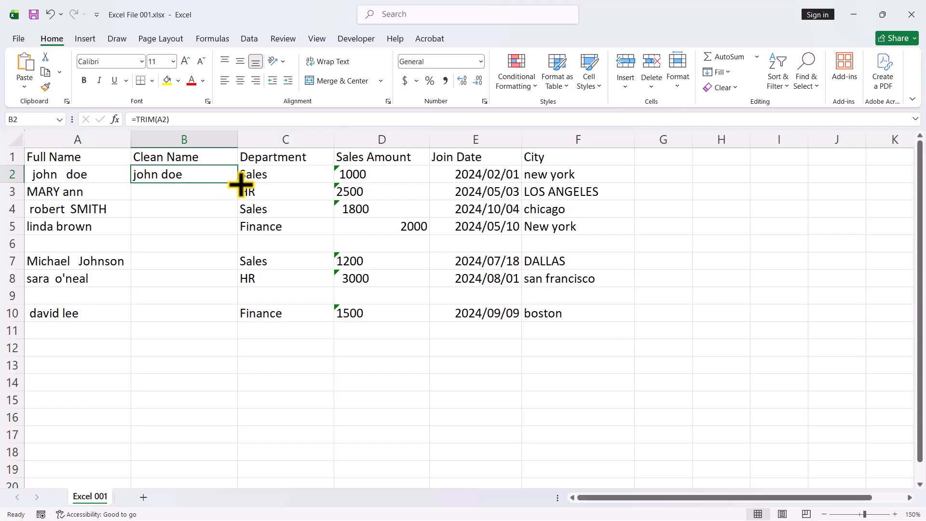
pyautogui.moveTo(238, 184); pyautogui.dragTo(222, 314)
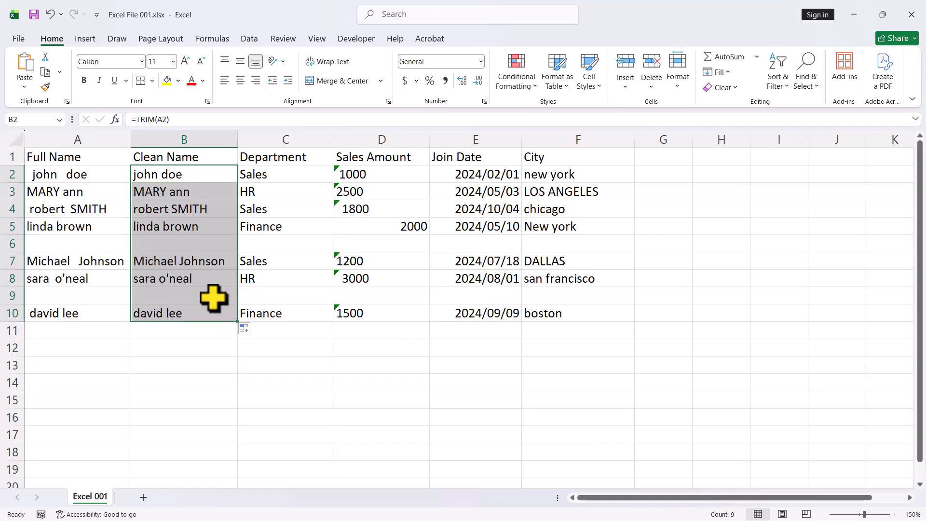
pyautogui.click(203, 348)
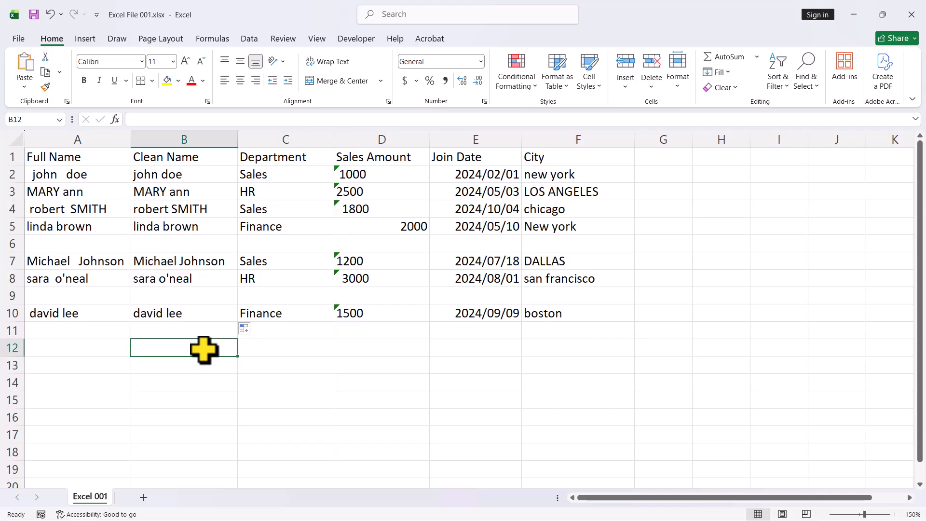
# Test the Sales Amount values with =SUM(D2:D10) in cell D11, and clear the test formula.
pyautogui.click(381, 330)
pyautogui.write('=SUM(')
pyautogui.moveTo(367, 174); pyautogui.dragTo(368, 310)
pyautogui.press('Return')
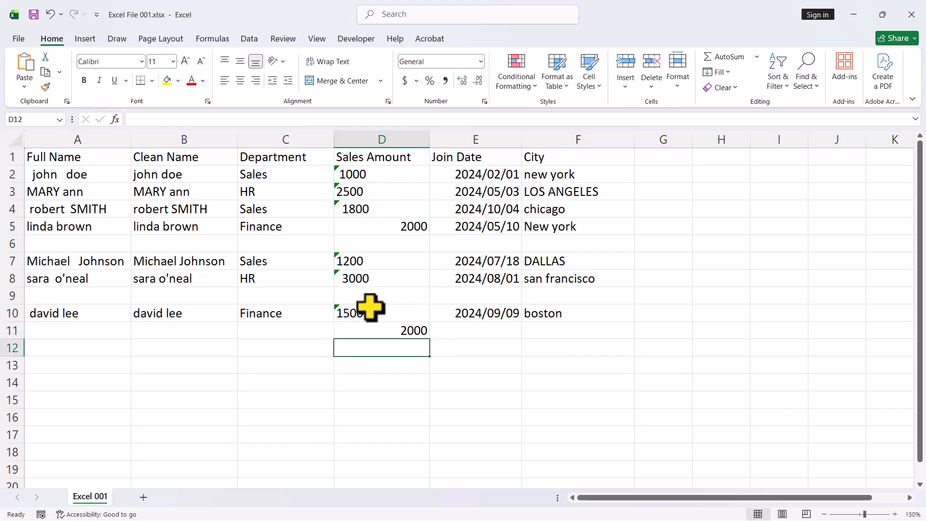
pyautogui.click(405, 330)
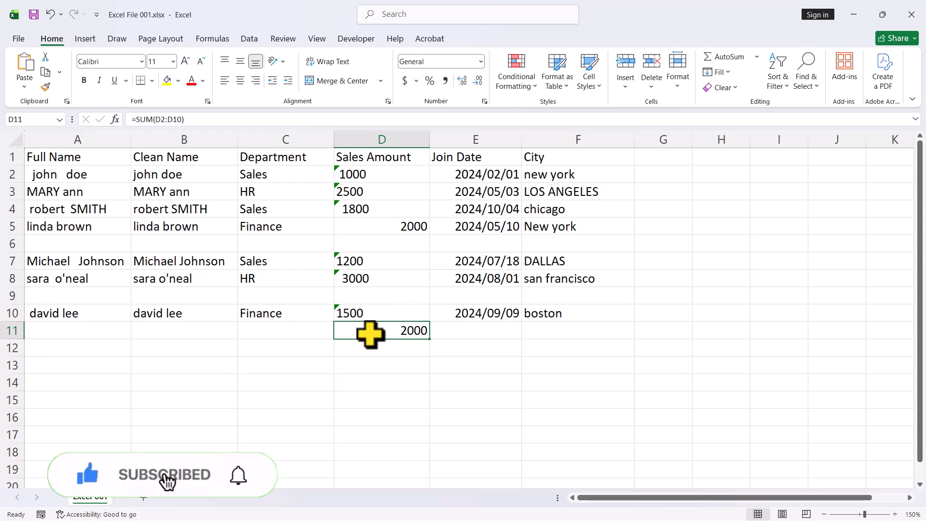
# Convert the Sales Amount cells D2:D10 to numbers with Text to Columns, using the Delimited type and Tab delimiter.
pyautogui.moveTo(366, 171); pyautogui.dragTo(371, 314)
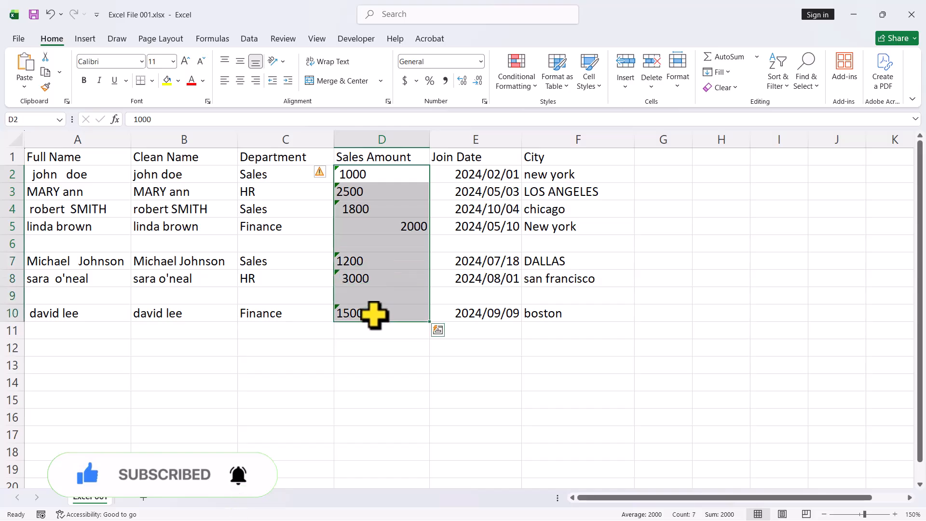
pyautogui.click(249, 38)
pyautogui.click(504, 73)
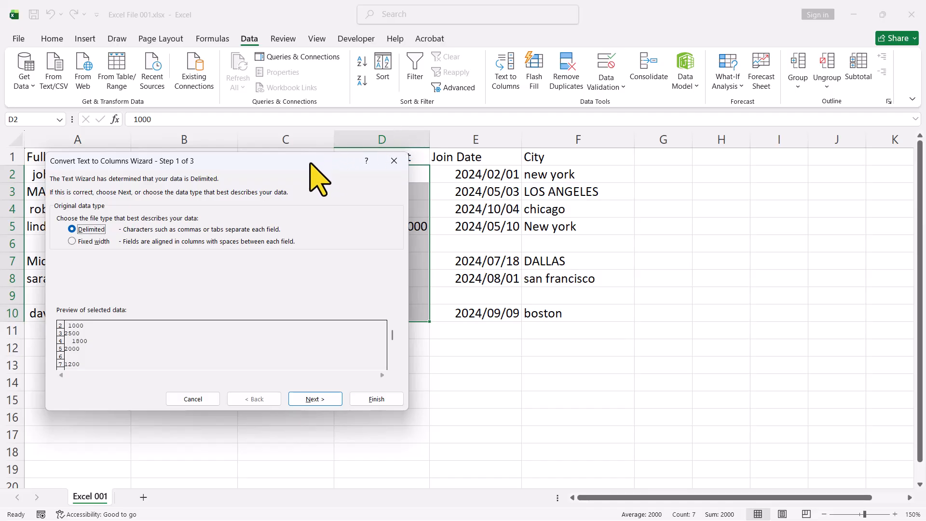
pyautogui.click(304, 400)
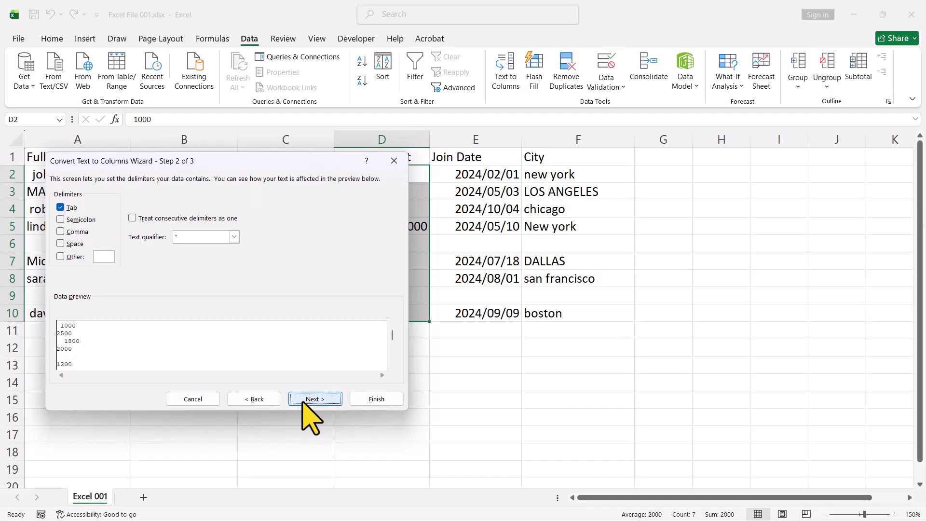
pyautogui.click(307, 400)
pyautogui.click(371, 399)
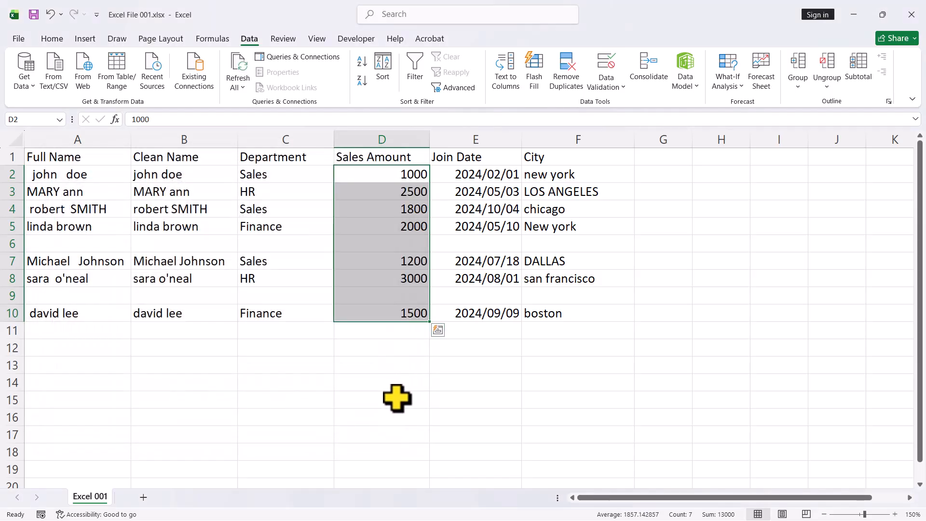
# Total the converted sales amounts D2:D10 with a SUM formula in D11 as a check, and clear the cell.
pyautogui.click(390, 333)
pyautogui.write('=su')
pyautogui.press('Tab')
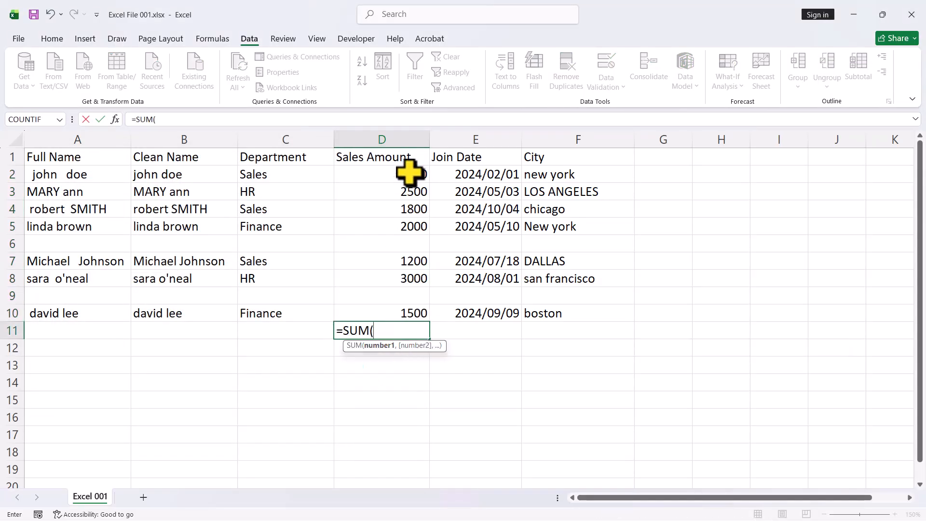
pyautogui.moveTo(409, 173); pyautogui.dragTo(417, 308)
pyautogui.press('Return')
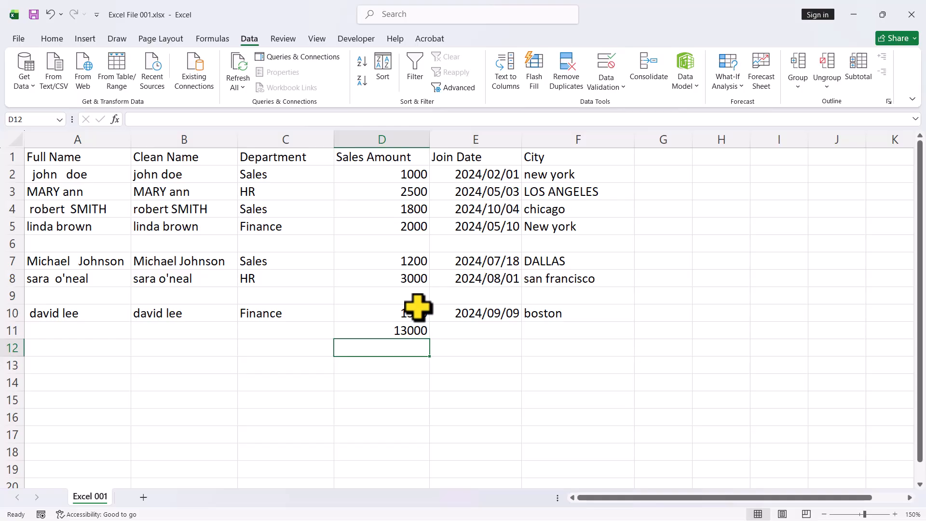
pyautogui.click(407, 380)
pyautogui.click(417, 329)
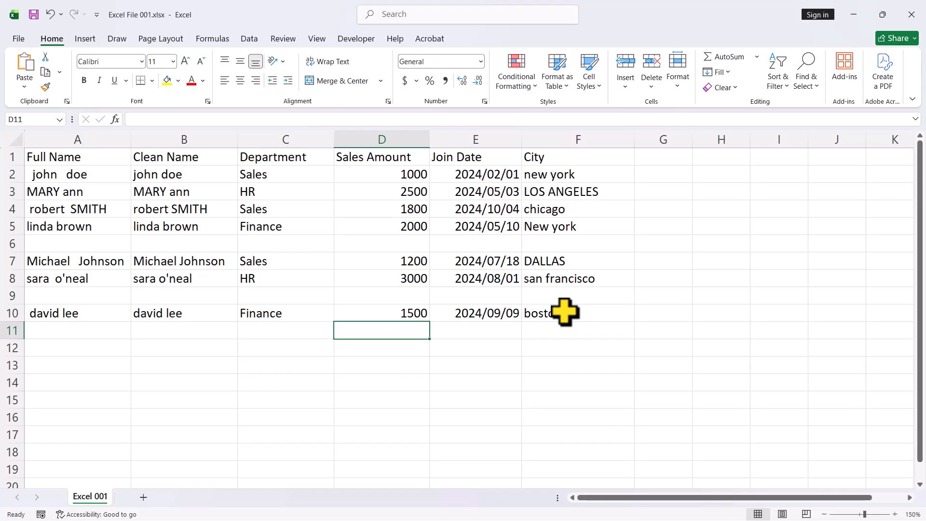
# Add the header "Clean City" in cell G1, beside the City column.
pyautogui.click(610, 311)
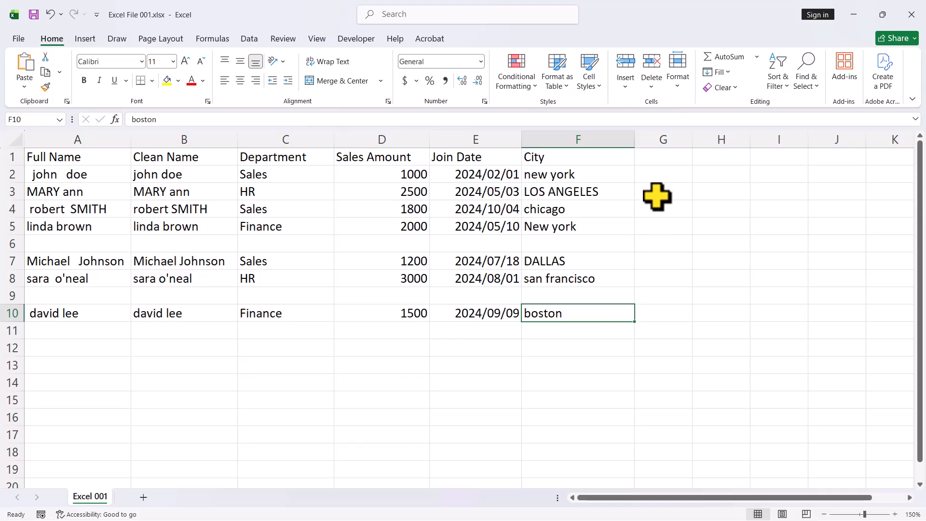
pyautogui.click(661, 160)
pyautogui.write('Clean City')
pyautogui.press('Return')
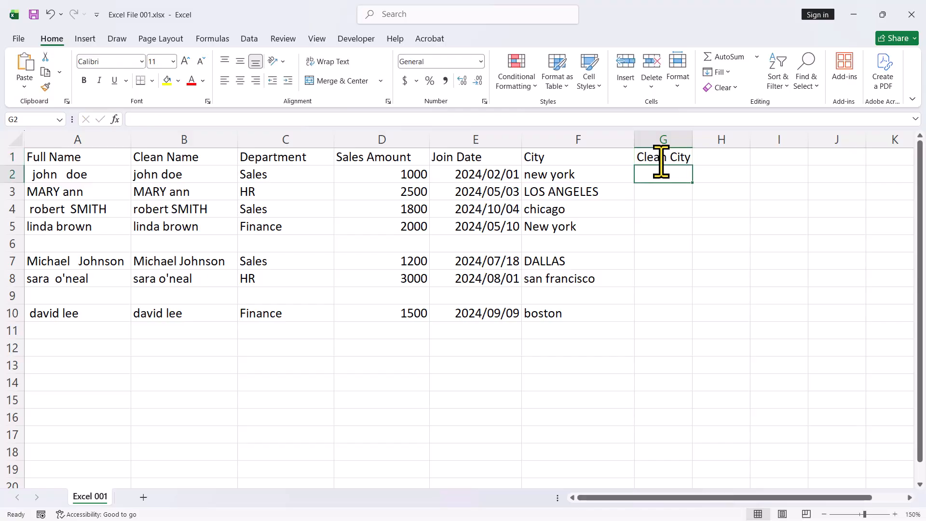
# Enter the formula =PROPER(F2) in cell G2 to convert the first city name to proper case.
pyautogui.write('=proper')
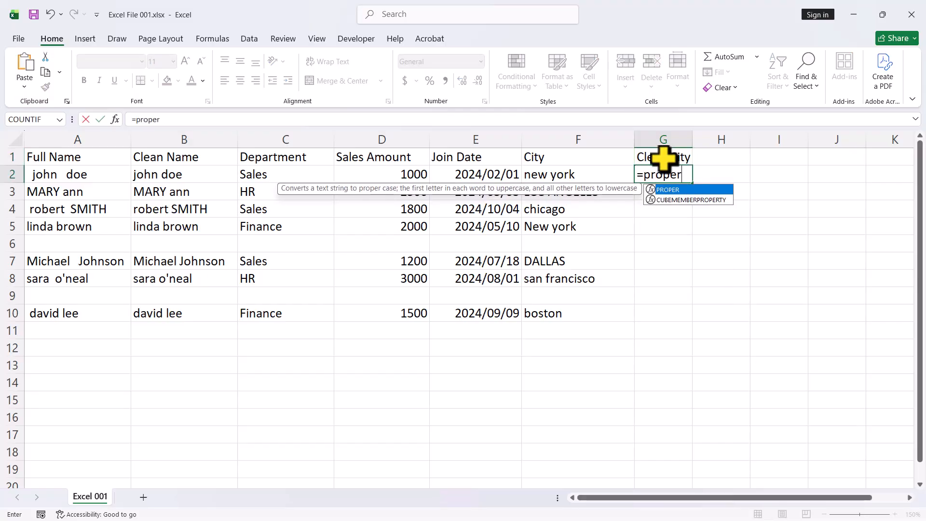
pyautogui.doubleClick(674, 190)
pyautogui.click(605, 175)
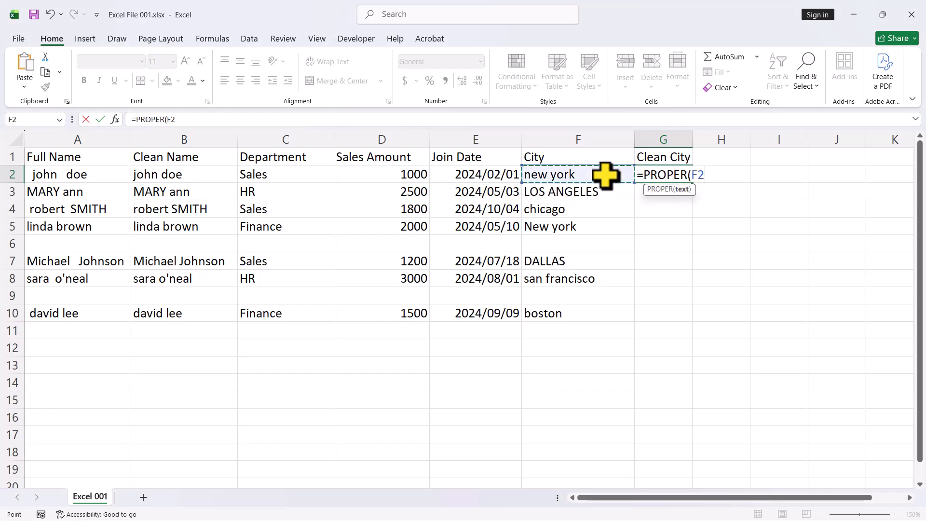
pyautogui.write(')')
pyautogui.press('Return')
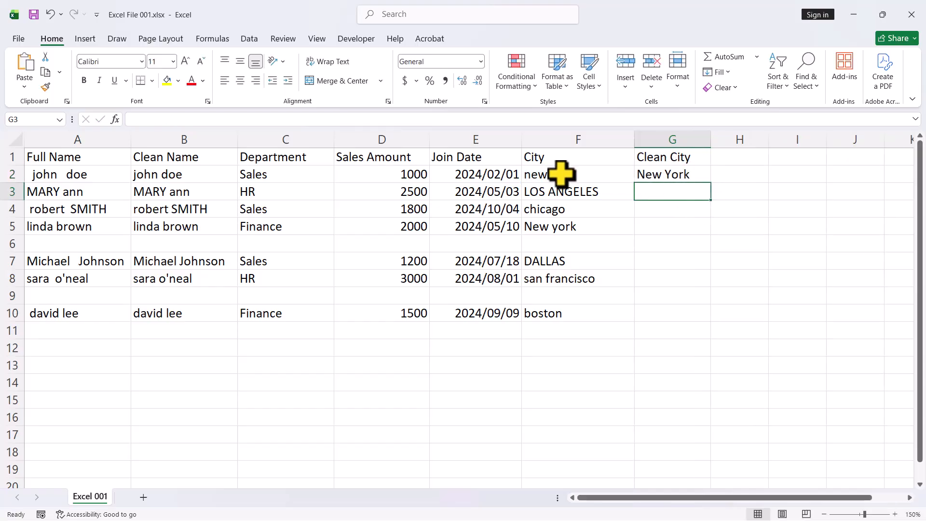
# Copy the PROPER formula from G2 down through G10 and autofit the width of column G.
pyautogui.click(665, 173)
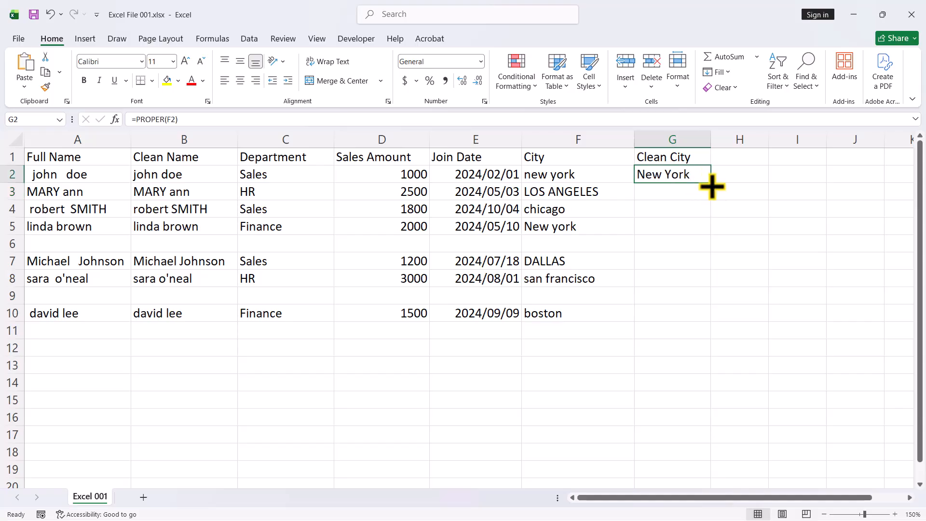
pyautogui.moveTo(711, 183); pyautogui.dragTo(708, 322)
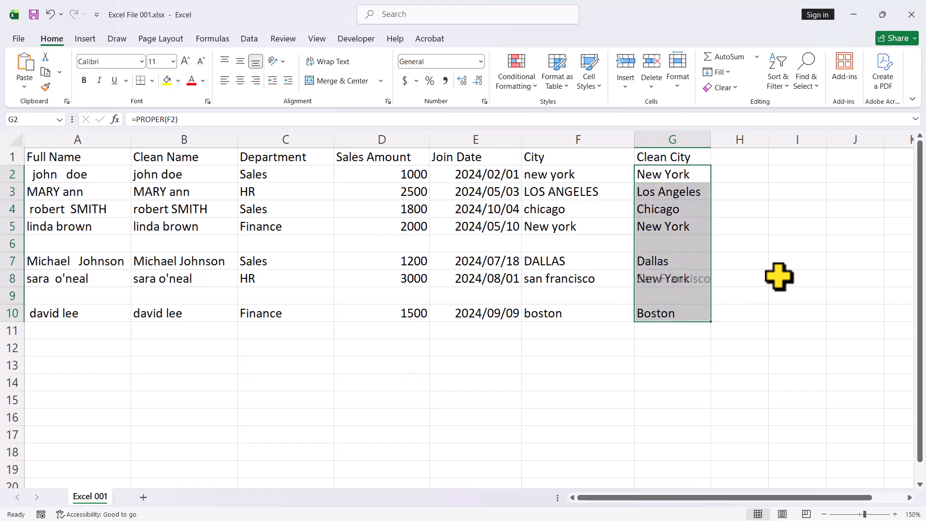
pyautogui.click(791, 263)
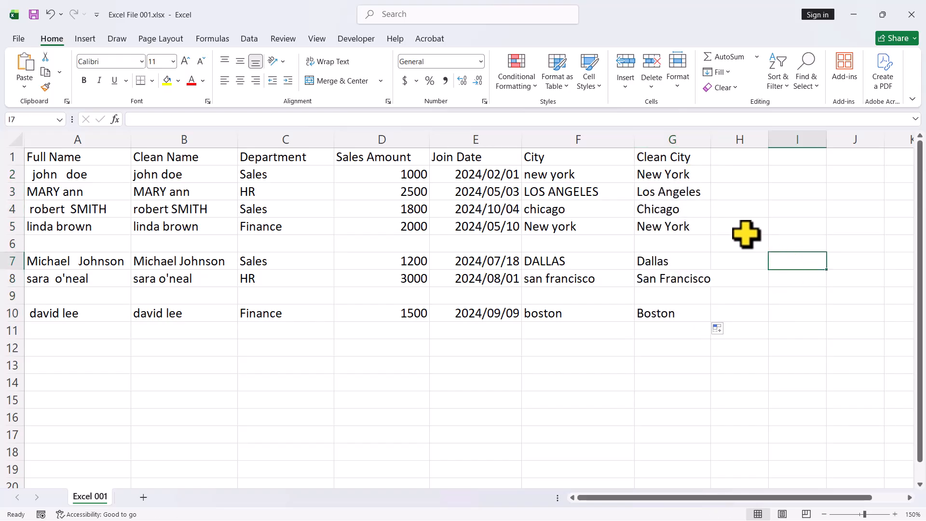
pyautogui.doubleClick(711, 140)
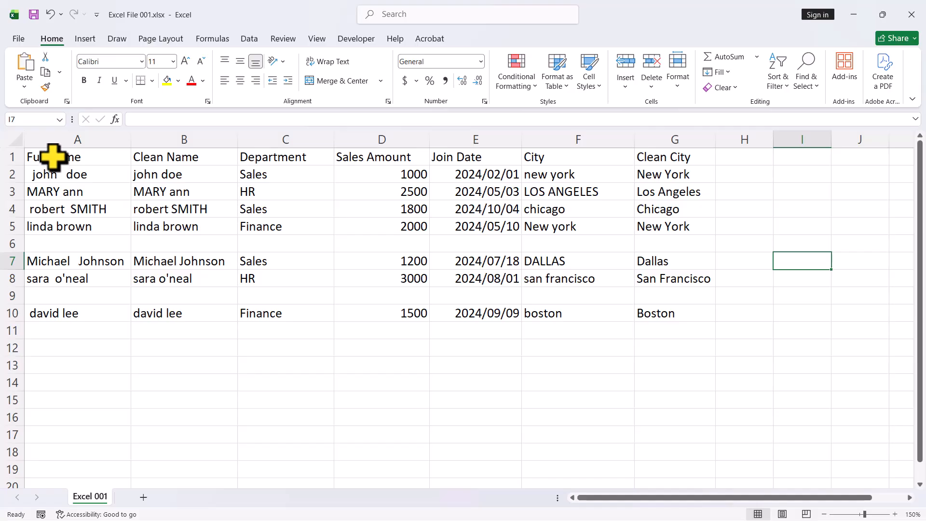
# Select the blank cells within the table range A1:G10 using Go To Special and delete their entire rows.
pyautogui.moveTo(53, 157); pyautogui.dragTo(664, 309)
pyautogui.hotkey('ctrl', 'g')
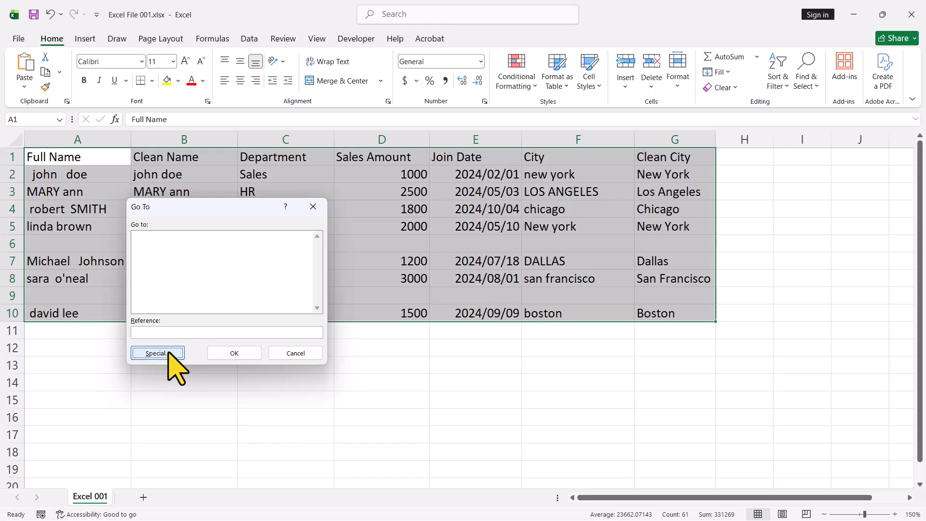
pyautogui.click(158, 352)
pyautogui.click(151, 302)
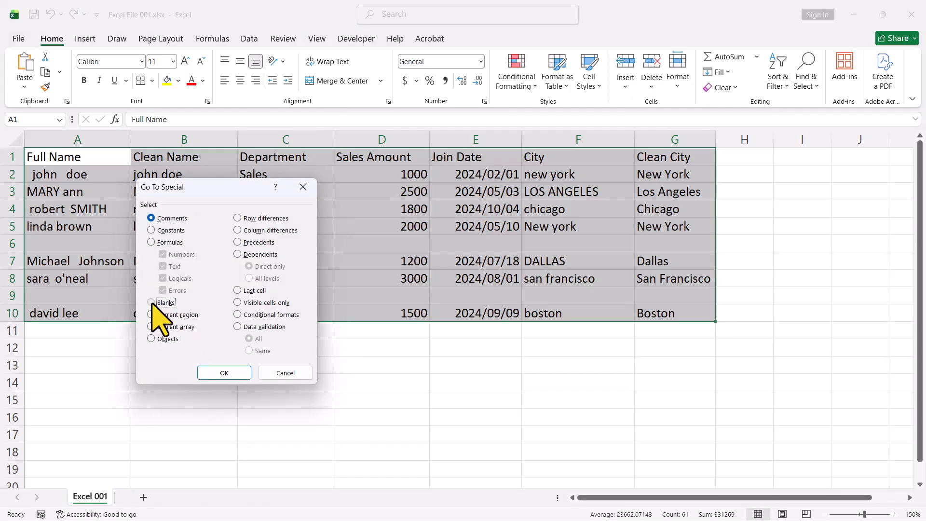
pyautogui.click(227, 373)
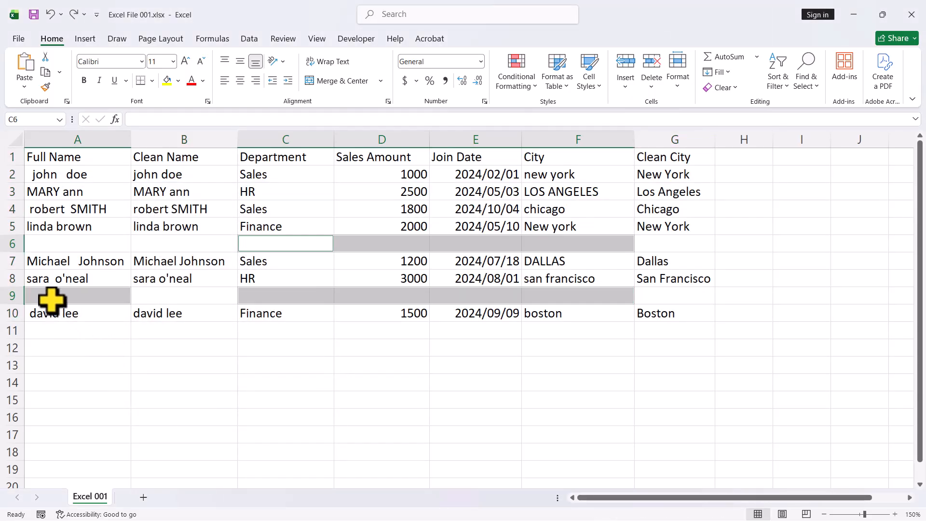
pyautogui.rightClick(33, 294)
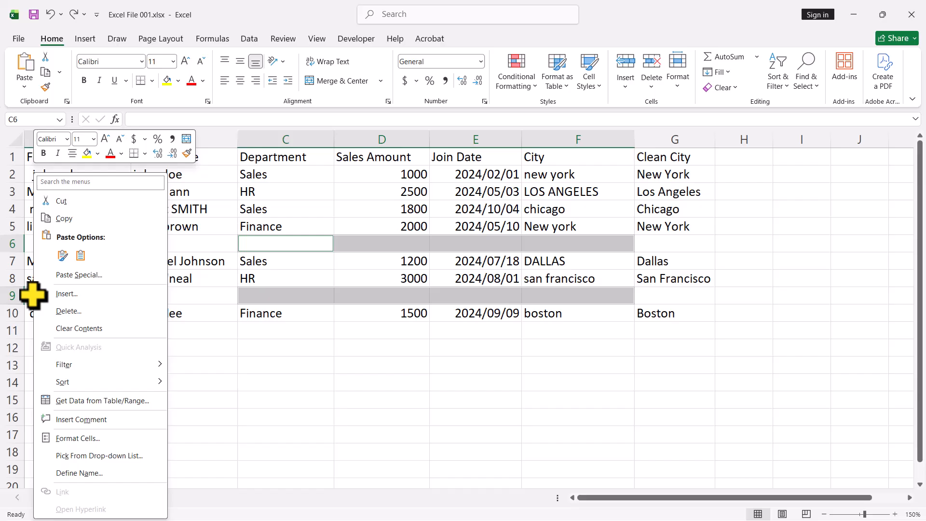
pyautogui.click(57, 309)
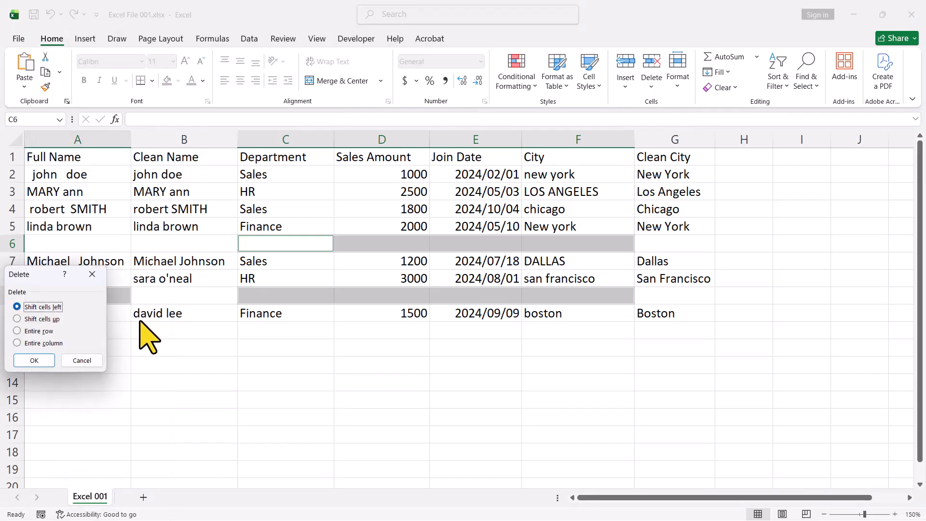
pyautogui.click(18, 331)
pyautogui.click(37, 359)
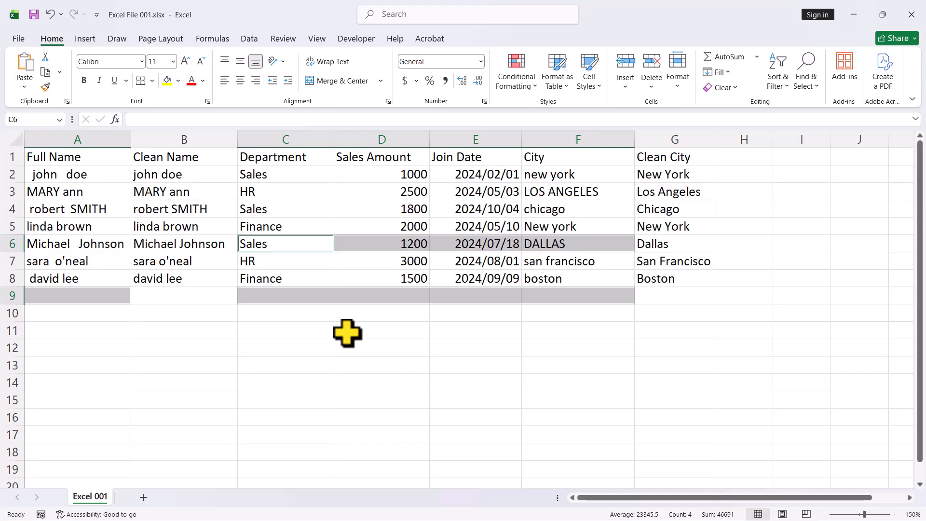
pyautogui.click(388, 342)
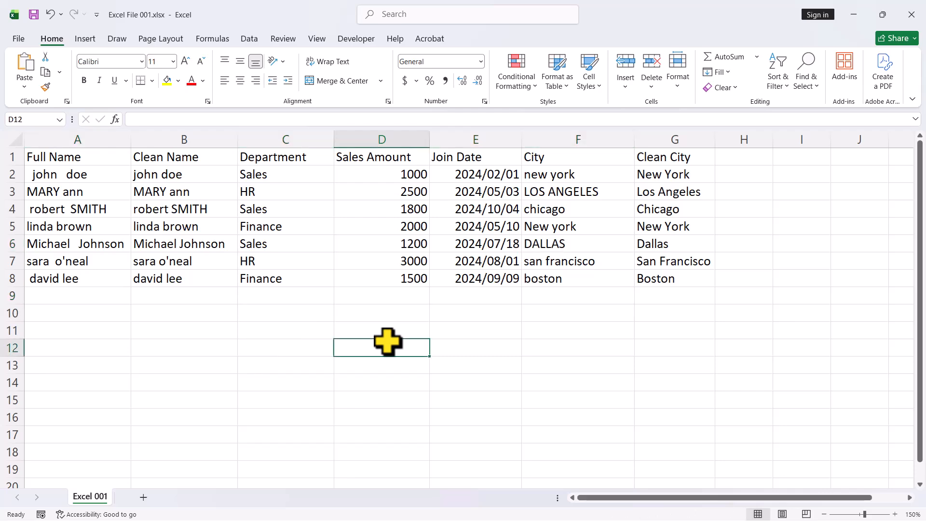